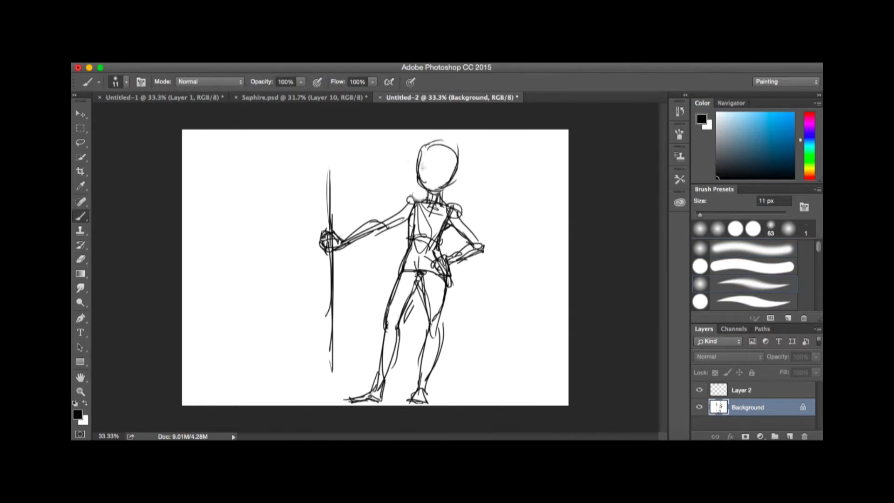
Step: Sketch the pleated skirt, head guidelines, face and ponytail over the pose's construction lines
{"action": "mouse_move", "coordinate": [410, 242]}
{"action": "left_mouse_down"}
{"action": "mouse_move", "coordinate": [400, 303]}
{"action": "mouse_move", "coordinate": [416, 298]}
{"action": "left_mouse_up"}
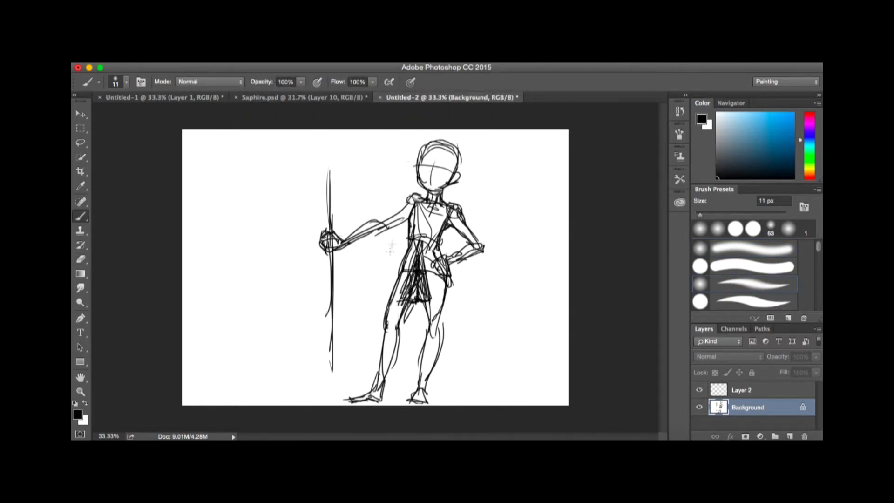
{"action": "left_click_drag", "start_coordinate": [407, 182], "coordinate": [452, 149]}
{"action": "mouse_move", "coordinate": [442, 186]}
{"action": "left_mouse_down"}
{"action": "mouse_move", "coordinate": [481, 135]}
{"action": "mouse_move", "coordinate": [456, 247]}
{"action": "left_mouse_up"}
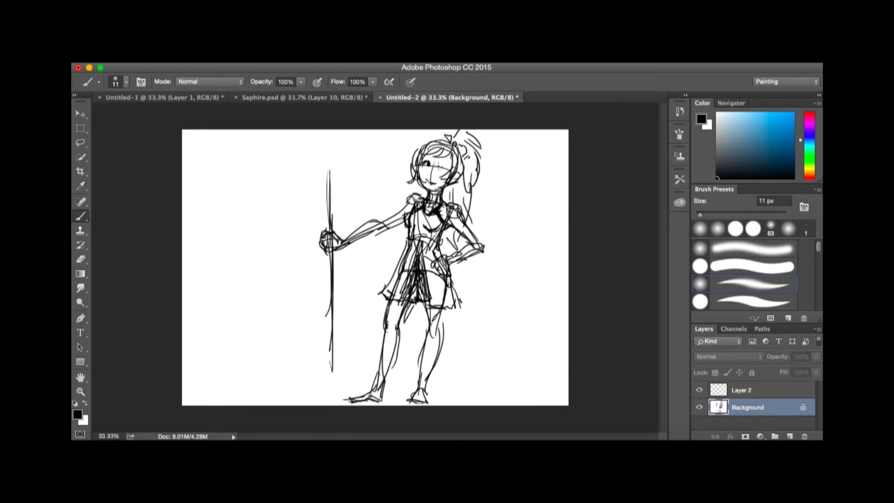
Step: Erase the construction lines inside the torso and skirt, and redraw the dress outline and arm
{"action": "key", "text": "e"}
{"action": "left_click_drag", "start_coordinate": [415, 210], "coordinate": [419, 289]}
{"action": "key", "text": "b"}
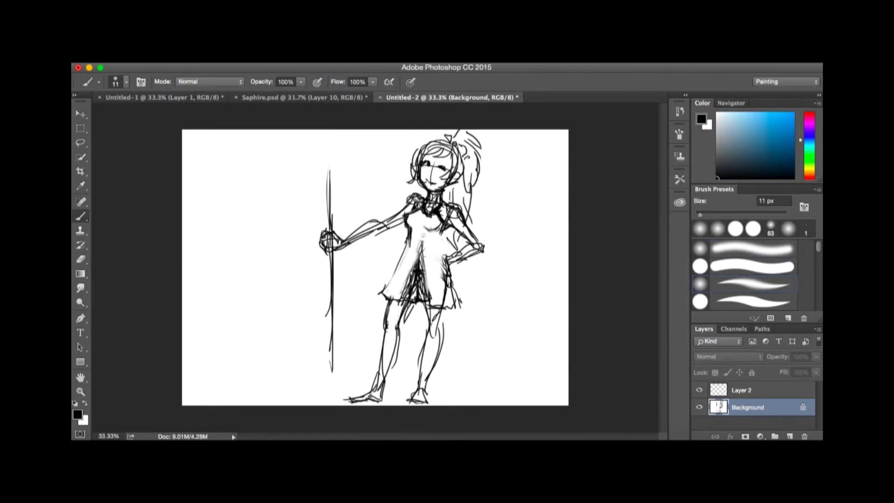
{"action": "key", "text": "h"}
{"action": "left_click_drag", "start_coordinate": [332, 228], "coordinate": [336, 298]}
{"action": "mouse_move", "coordinate": [349, 225]}
{"action": "left_mouse_down"}
{"action": "mouse_move", "coordinate": [405, 240]}
{"action": "mouse_move", "coordinate": [421, 268]}
{"action": "mouse_move", "coordinate": [426, 235]}
{"action": "mouse_move", "coordinate": [421, 289]}
{"action": "left_mouse_up"}
Step: Erase the loose construction lines of the legs and redraw both legs more cleanly
{"action": "key", "text": "e"}
{"action": "key", "text": "b"}
{"action": "left_click_drag", "start_coordinate": [279, 230], "coordinate": [298, 252]}
{"action": "left_click_drag", "start_coordinate": [319, 303], "coordinate": [310, 377]}
{"action": "left_click_drag", "start_coordinate": [326, 335], "coordinate": [322, 403]}
{"action": "key", "text": "e"}
{"action": "mouse_move", "coordinate": [344, 303]}
{"action": "left_mouse_down"}
{"action": "mouse_move", "coordinate": [368, 400]}
{"action": "mouse_move", "coordinate": [367, 342]}
{"action": "mouse_move", "coordinate": [375, 400]}
{"action": "left_mouse_up"}
{"action": "key", "text": "b"}
Step: Refine the hand on the staff, add banded stocking tops to the thighs and touch up the dress side
{"action": "left_click_drag", "start_coordinate": [311, 232], "coordinate": [315, 256]}
{"action": "left_click_drag", "start_coordinate": [303, 161], "coordinate": [321, 156]}
{"action": "mouse_move", "coordinate": [293, 286]}
{"action": "left_mouse_down"}
{"action": "mouse_move", "coordinate": [305, 310]}
{"action": "mouse_move", "coordinate": [358, 305]}
{"action": "mouse_move", "coordinate": [364, 317]}
{"action": "left_mouse_up"}
{"action": "left_click_drag", "start_coordinate": [307, 311], "coordinate": [323, 320]}
{"action": "left_click", "coordinate": [379, 208]}
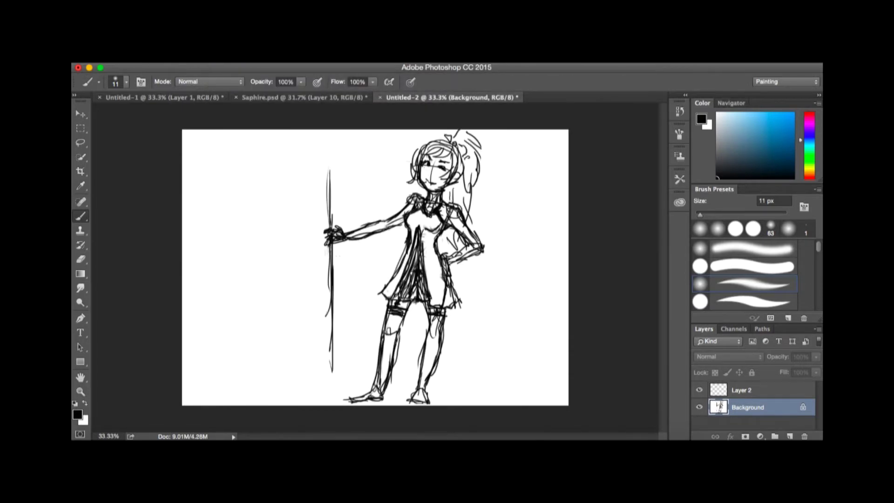
{"action": "left_click_drag", "start_coordinate": [445, 263], "coordinate": [461, 307]}
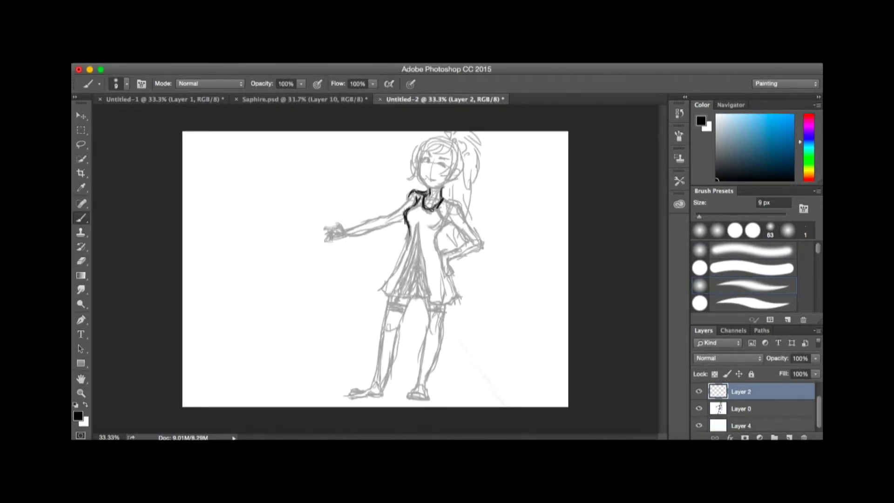
Step: Trace the dress, its pleats and both arms in black on Layer 2 with the 9 px brush
{"action": "mouse_move", "coordinate": [410, 196]}
{"action": "left_mouse_down"}
{"action": "mouse_move", "coordinate": [460, 205]}
{"action": "mouse_move", "coordinate": [482, 247]}
{"action": "left_mouse_up"}
{"action": "left_click_drag", "start_coordinate": [410, 228], "coordinate": [382, 295]}
{"action": "left_click_drag", "start_coordinate": [419, 226], "coordinate": [433, 303]}
{"action": "mouse_move", "coordinate": [441, 247]}
{"action": "left_mouse_down"}
{"action": "mouse_move", "coordinate": [468, 259]}
{"action": "mouse_move", "coordinate": [452, 275]}
{"action": "left_mouse_up"}
{"action": "left_click_drag", "start_coordinate": [449, 240], "coordinate": [480, 258]}
{"action": "left_click_drag", "start_coordinate": [424, 209], "coordinate": [412, 275]}
{"action": "left_click_drag", "start_coordinate": [401, 278], "coordinate": [392, 290]}
{"action": "left_click_drag", "start_coordinate": [405, 242], "coordinate": [409, 295]}
{"action": "left_click_drag", "start_coordinate": [419, 251], "coordinate": [422, 293]}
{"action": "mouse_move", "coordinate": [423, 203]}
{"action": "left_mouse_down"}
{"action": "mouse_move", "coordinate": [421, 223]}
{"action": "mouse_move", "coordinate": [345, 230]}
{"action": "left_mouse_up"}
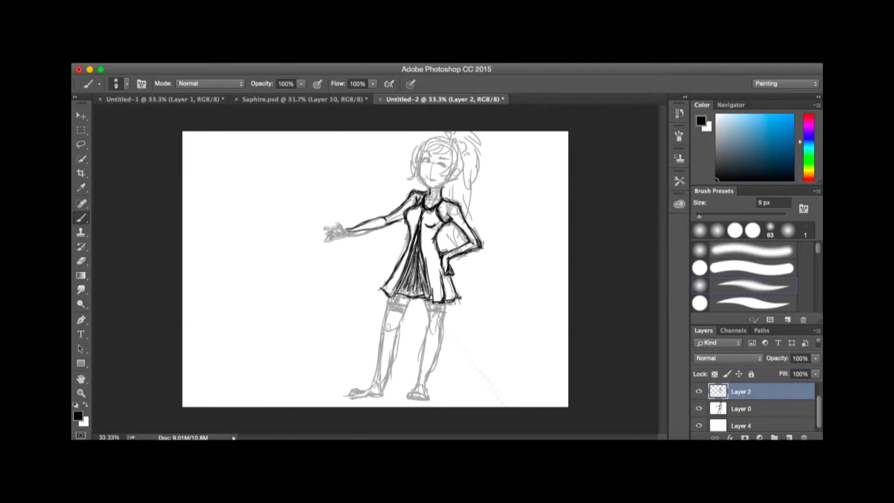
Step: Trace both legs down to the feet in black on Layer 2
{"action": "left_click_drag", "start_coordinate": [387, 294], "coordinate": [384, 320]}
{"action": "left_click_drag", "start_coordinate": [410, 295], "coordinate": [394, 334]}
{"action": "left_click_drag", "start_coordinate": [411, 301], "coordinate": [393, 361]}
{"action": "left_click_drag", "start_coordinate": [382, 330], "coordinate": [368, 386]}
{"action": "left_click_drag", "start_coordinate": [394, 338], "coordinate": [381, 391]}
{"action": "left_click_drag", "start_coordinate": [436, 298], "coordinate": [422, 342]}
{"action": "left_click_drag", "start_coordinate": [431, 322], "coordinate": [419, 393]}
{"action": "left_click_drag", "start_coordinate": [440, 329], "coordinate": [426, 395]}
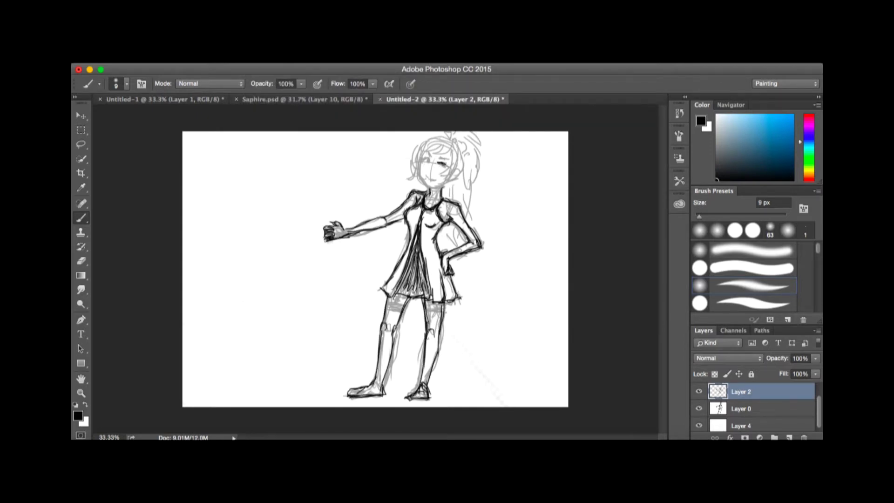
Step: Trace the face, the bangs and the ponytail in black on Layer 2
{"action": "mouse_move", "coordinate": [424, 177]}
{"action": "left_mouse_down"}
{"action": "mouse_move", "coordinate": [435, 184]}
{"action": "mouse_move", "coordinate": [433, 159]}
{"action": "left_mouse_up"}
{"action": "mouse_move", "coordinate": [438, 158]}
{"action": "left_mouse_down"}
{"action": "mouse_move", "coordinate": [451, 160]}
{"action": "mouse_move", "coordinate": [425, 186]}
{"action": "left_mouse_up"}
{"action": "left_click_drag", "start_coordinate": [426, 189], "coordinate": [452, 182]}
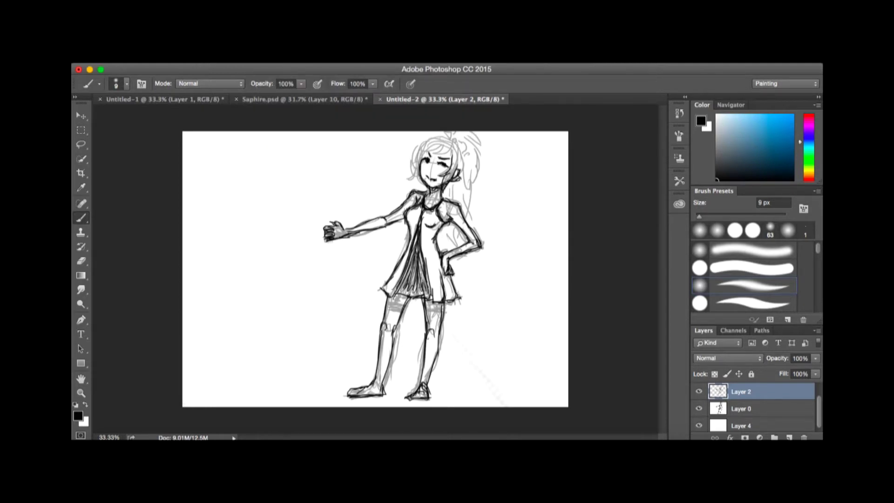
{"action": "left_click_drag", "start_coordinate": [422, 165], "coordinate": [400, 184]}
{"action": "left_click_drag", "start_coordinate": [429, 145], "coordinate": [414, 166]}
{"action": "mouse_move", "coordinate": [456, 142]}
{"action": "left_mouse_down"}
{"action": "mouse_move", "coordinate": [434, 154]}
{"action": "mouse_move", "coordinate": [473, 134]}
{"action": "mouse_move", "coordinate": [496, 160]}
{"action": "mouse_move", "coordinate": [447, 252]}
{"action": "left_mouse_up"}
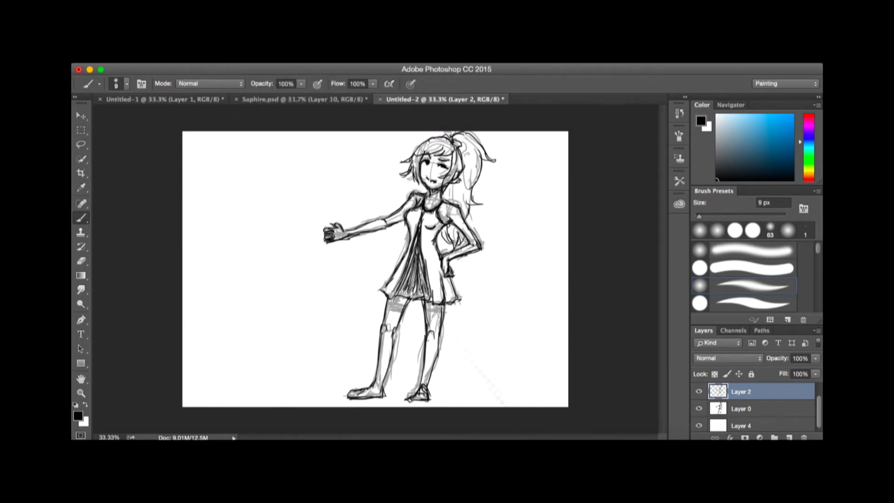
Step: Draw the long vertical staff through the figure's outstretched hand on Layer 5
{"action": "left_click_drag", "start_coordinate": [334, 207], "coordinate": [335, 345]}
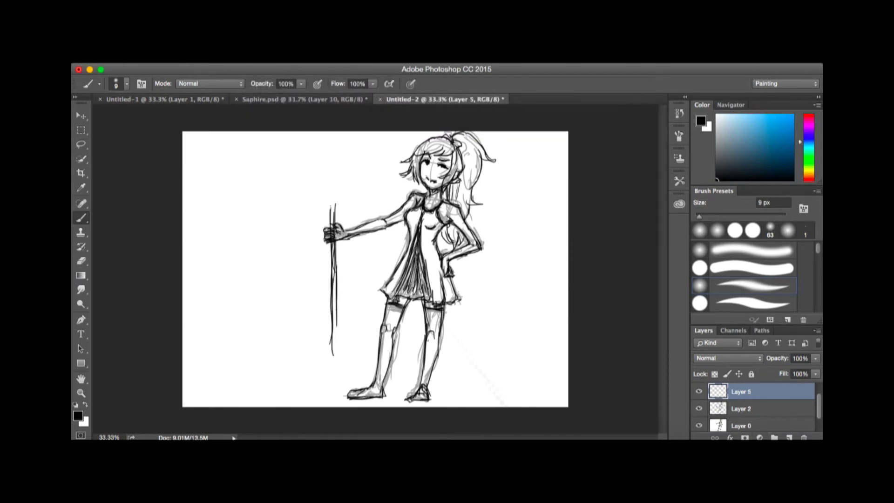
{"action": "left_click_drag", "start_coordinate": [332, 163], "coordinate": [334, 223]}
{"action": "left_click_drag", "start_coordinate": [335, 279], "coordinate": [335, 363]}
Step: Delete the rough sketch layer, Layer 0, and flip the canvas horizontally
{"action": "left_click_drag", "start_coordinate": [741, 409], "coordinate": [803, 437]}
{"action": "left_click", "coordinate": [788, 437]}
{"action": "left_click", "coordinate": [720, 391]}
{"action": "key", "text": "ctrl+shift+h"}
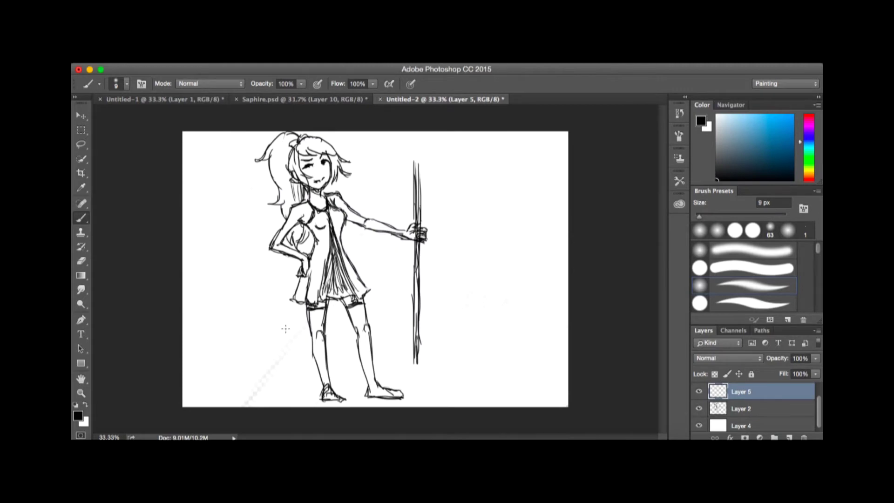
Step: Resize the canvas to 5 wide by 7 high
{"action": "key", "text": "ctrl+alt+c"}
{"action": "type", "text": "5"}
{"action": "key", "text": "Tab"}
{"action": "key", "text": "BackSpace"}
{"action": "type", "text": "7"}
{"action": "key", "text": "Return"}
{"action": "key", "text": "Return"}
Step: Paint the empty areas of the resized canvas white on Layer 4 with a 172 px brush
{"action": "key", "text": "alt+["}
{"action": "key", "text": "alt+["}
{"action": "key", "text": "x"}
{"action": "scroll", "coordinate": [232, 342], "scroll_direction": "down", "scroll_amount": 2}
{"action": "left_click_drag", "start_coordinate": [233, 342], "coordinate": [293, 382]}
{"action": "key", "text": "bracketright"}
{"action": "key", "text": "bracketright"}
{"action": "key", "text": "bracketright"}
{"action": "left_click_drag", "start_coordinate": [405, 382], "coordinate": [507, 382]}
{"action": "left_click_drag", "start_coordinate": [279, 382], "coordinate": [410, 382]}
{"action": "scroll", "coordinate": [410, 382], "scroll_direction": "up", "scroll_amount": 3}
{"action": "left_click_drag", "start_coordinate": [270, 186], "coordinate": [493, 186]}
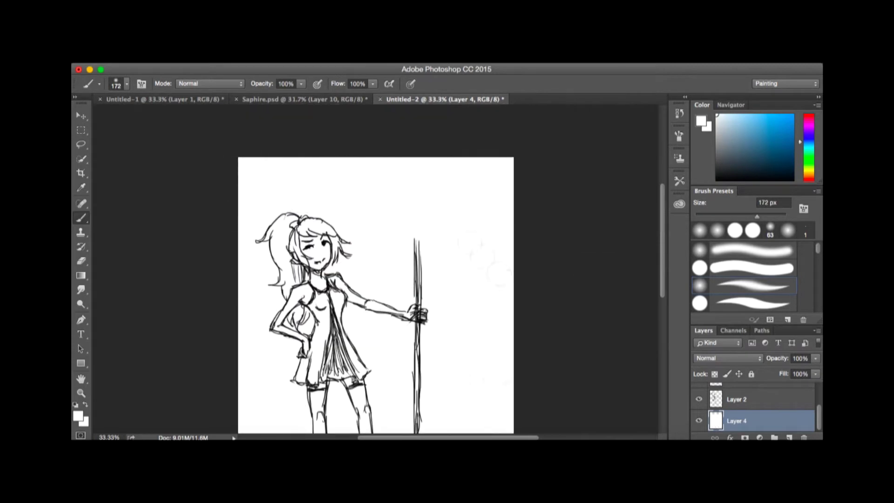
Step: Add a new layer above the figure and switch to a black 7 px brush
{"action": "scroll", "coordinate": [375, 270], "scroll_direction": "down", "scroll_amount": 3}
{"action": "key", "text": "ctrl+shift+alt+n"}
{"action": "key", "text": "d"}
{"action": "key", "text": "bracketleft"}
{"action": "key", "text": "bracketleft"}
{"action": "key", "text": "bracketleft"}
{"action": "key", "text": "bracketleft"}
{"action": "key", "text": "bracketleft"}
{"action": "key", "text": "bracketleft"}
{"action": "key", "text": "bracketleft"}
{"action": "key", "text": "bracketleft"}
{"action": "key", "text": "bracketleft"}
{"action": "key", "text": "bracketleft"}
{"action": "key", "text": "bracketleft"}
{"action": "key", "text": "bracketleft"}
{"action": "key", "text": "bracketleft"}
{"action": "key", "text": "bracketleft"}
{"action": "key", "text": "bracketleft"}
{"action": "key", "text": "bracketleft"}
{"action": "key", "text": "bracketleft"}
{"action": "key", "text": "bracketleft"}
{"action": "key", "text": "bracketleft"}
{"action": "key", "text": "ctrl+shift+alt+n"}
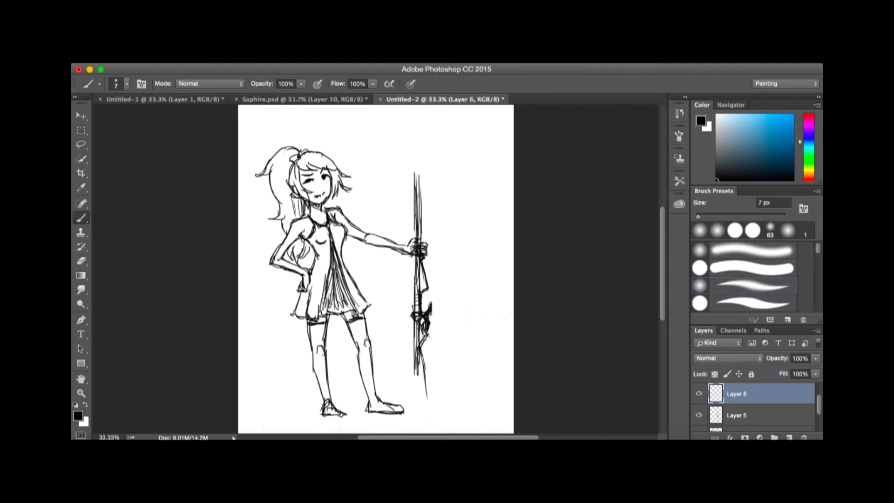
Step: Draw a dark pointed spearhead at the top of the staff, undoing the unwanted strokes
{"action": "left_click_drag", "start_coordinate": [431, 238], "coordinate": [417, 174]}
{"action": "key", "text": "super+z"}
{"action": "key", "text": "super+z"}
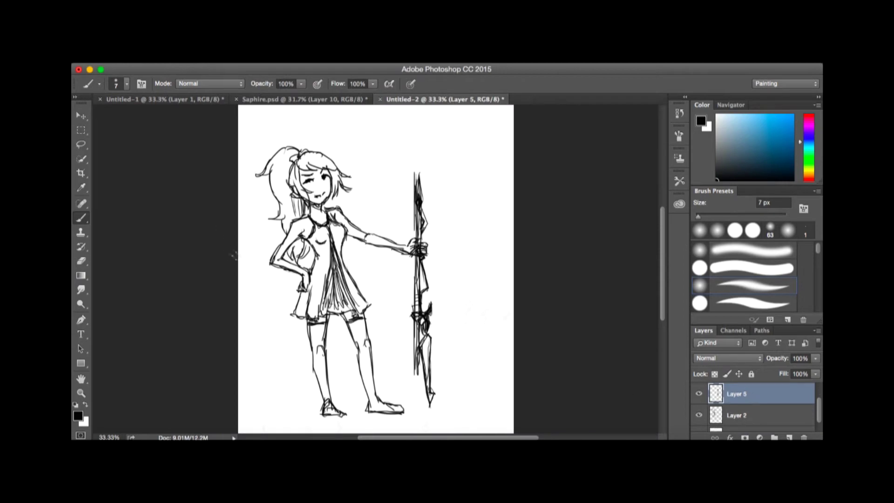
{"action": "key", "text": "super+z"}
{"action": "left_click_drag", "start_coordinate": [421, 205], "coordinate": [418, 167]}
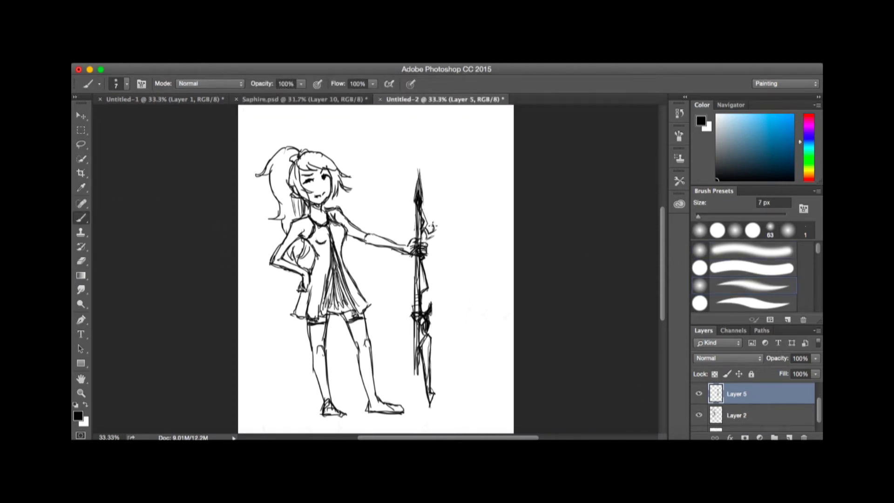
Step: Draw a large axe blade with a tall hooked spike on the right side of the staff
{"action": "mouse_move", "coordinate": [440, 238]}
{"action": "left_mouse_down"}
{"action": "mouse_move", "coordinate": [460, 243]}
{"action": "mouse_move", "coordinate": [469, 269]}
{"action": "left_mouse_up"}
{"action": "key", "text": "super+z"}
{"action": "left_click_drag", "start_coordinate": [469, 236], "coordinate": [479, 269]}
{"action": "left_click_drag", "start_coordinate": [485, 218], "coordinate": [476, 265]}
{"action": "left_click_drag", "start_coordinate": [433, 145], "coordinate": [433, 204]}
{"action": "left_click_drag", "start_coordinate": [440, 149], "coordinate": [440, 208]}
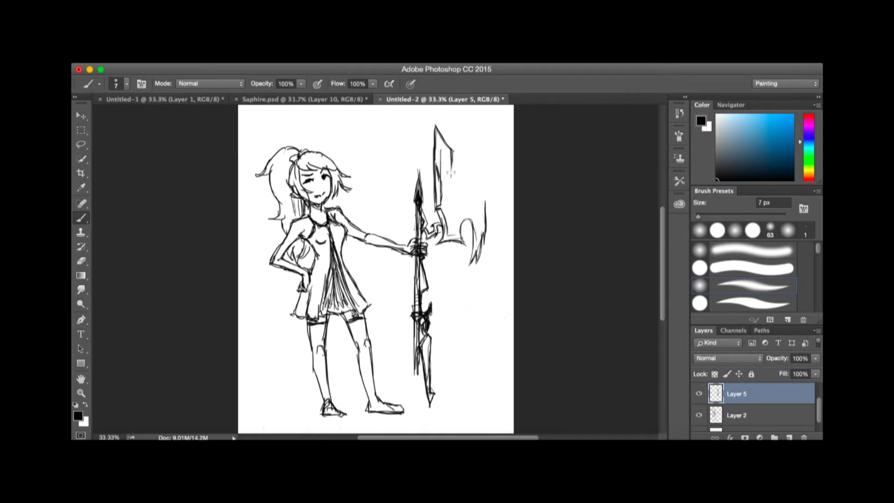
{"action": "left_click_drag", "start_coordinate": [442, 164], "coordinate": [477, 189]}
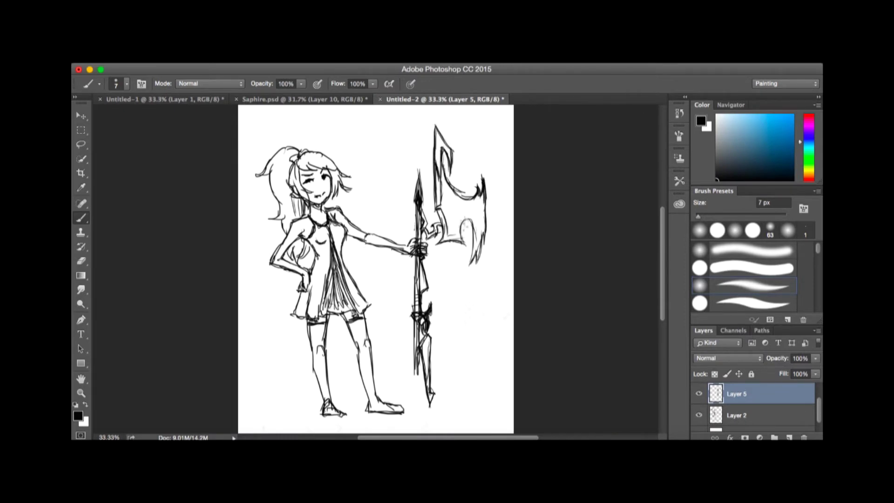
Step: Copy the right half of the weapon to a new layer and mirror it onto the left side
{"action": "key", "text": "m"}
{"action": "left_click_drag", "start_coordinate": [415, 120], "coordinate": [495, 410]}
{"action": "key", "text": "super+j"}
{"action": "left_click", "coordinate": [223, 59]}
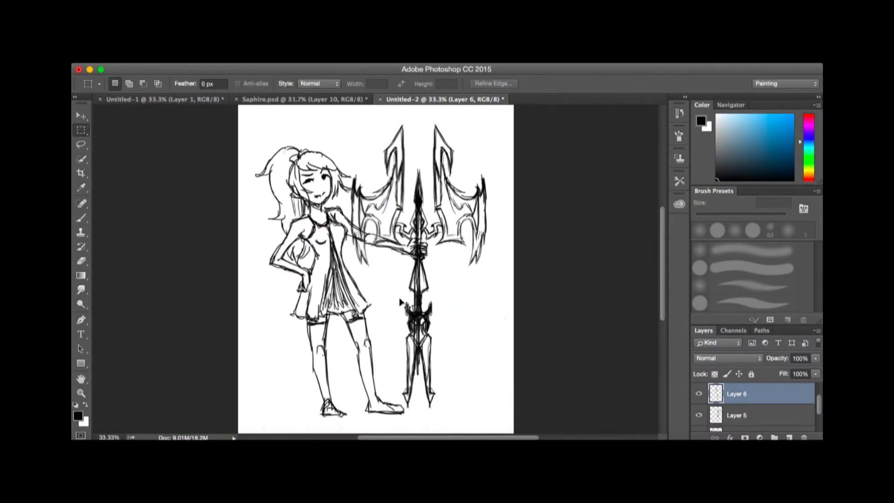
Step: Erase the excess shaft lines on Layer 5 with an 18 px eraser and merge the mirrored copy into it
{"action": "key", "text": "b"}
{"action": "key", "text": "e"}
{"action": "key", "text": "bracketleft"}
{"action": "key", "text": "bracketleft"}
{"action": "key", "text": "bracketleft"}
{"action": "key", "text": "bracketleft"}
{"action": "key", "text": "bracketleft"}
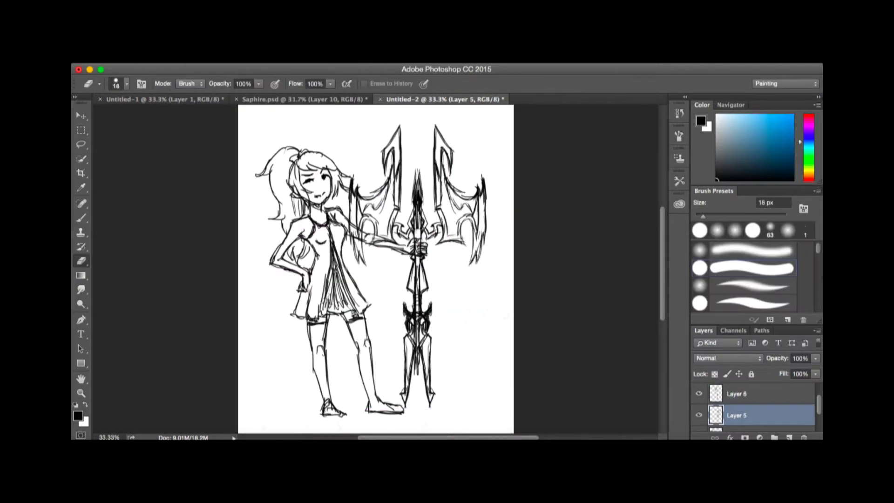
{"action": "key", "text": "ctrl+e"}
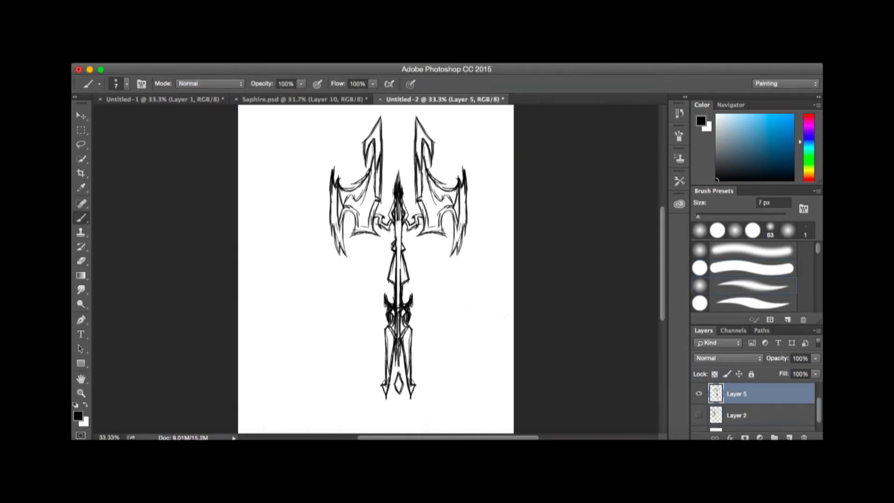
Step: Select the left axe blade with the Lasso and enlarge it to about 117%
{"action": "key", "text": "l"}
{"action": "mouse_move", "coordinate": [378, 117]}
{"action": "left_mouse_down"}
{"action": "mouse_move", "coordinate": [320, 256]}
{"action": "mouse_move", "coordinate": [336, 257]}
{"action": "left_mouse_up"}
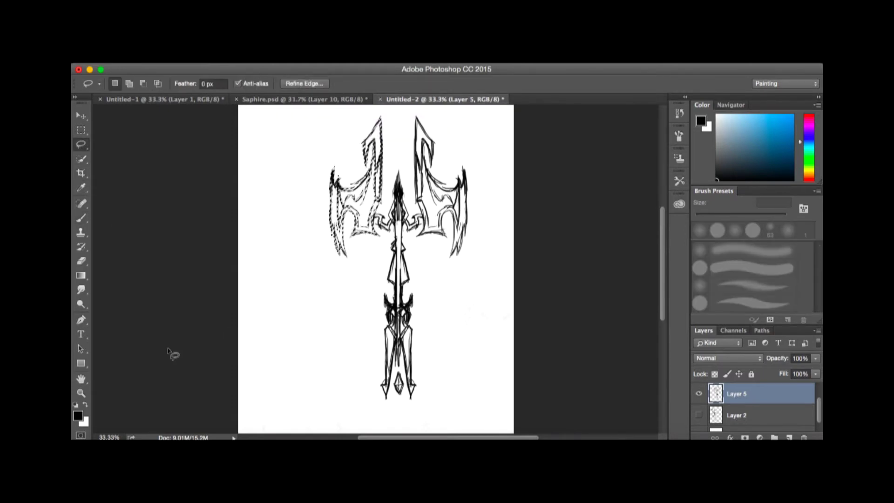
{"action": "scroll", "coordinate": [368, 210], "scroll_direction": "up", "scroll_amount": 3}
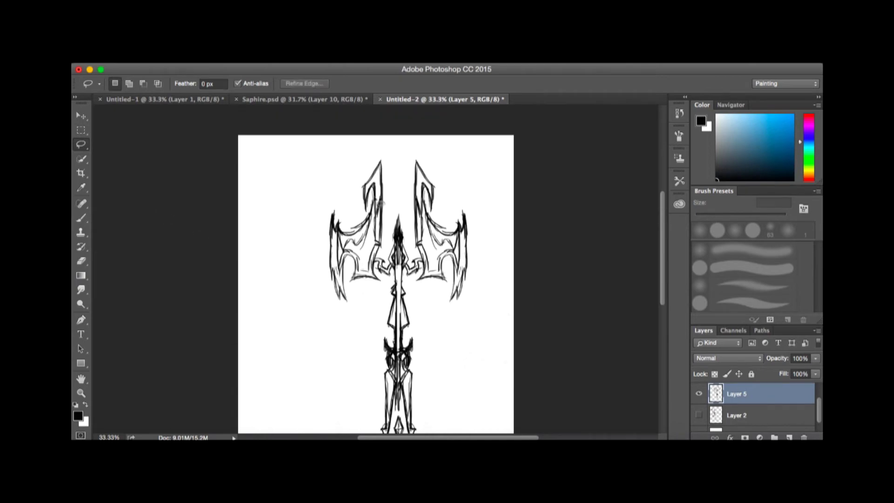
{"action": "key", "text": "m"}
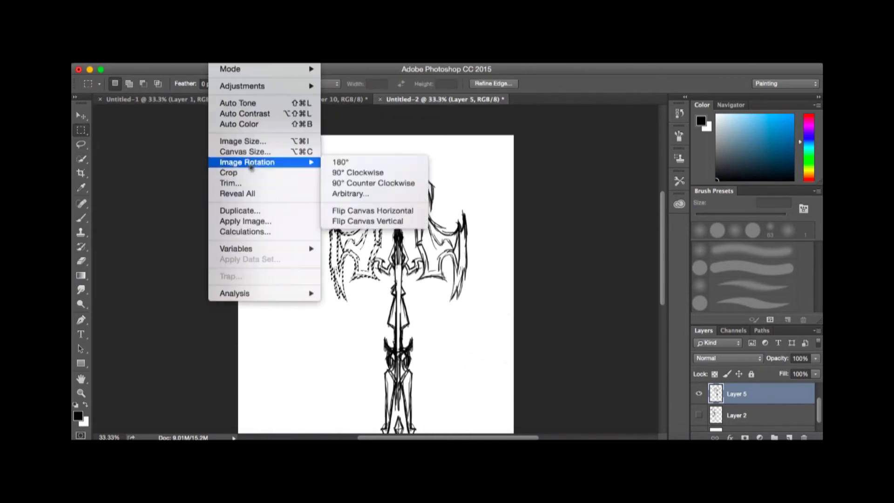
{"action": "mouse_move", "coordinate": [293, 291]}
{"action": "left_click", "coordinate": [346, 307]}
{"action": "left_click_drag", "start_coordinate": [328, 298], "coordinate": [323, 308]}
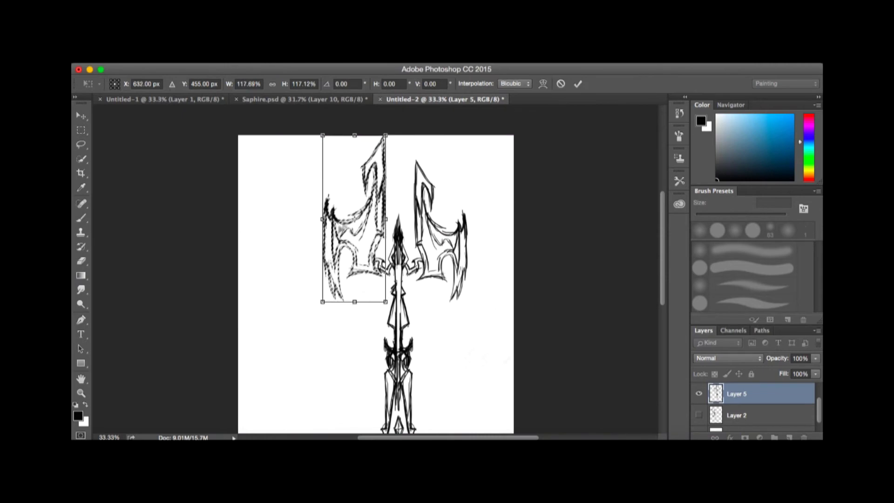
{"action": "key", "text": "Return"}
{"action": "key", "text": "super+d"}
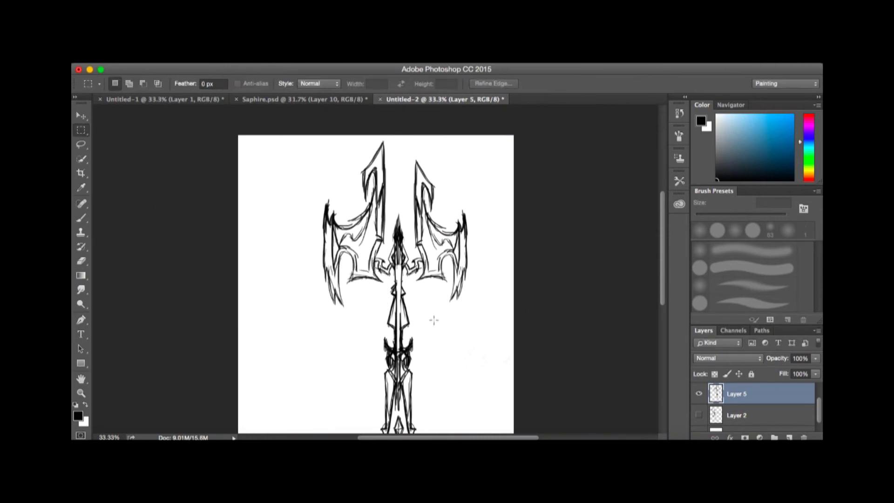
Step: Redraw the inner vertical edges of both axe blades as straight double lines
{"action": "key", "text": "l"}
{"action": "scroll", "coordinate": [659, 272], "scroll_direction": "down", "scroll_amount": 1}
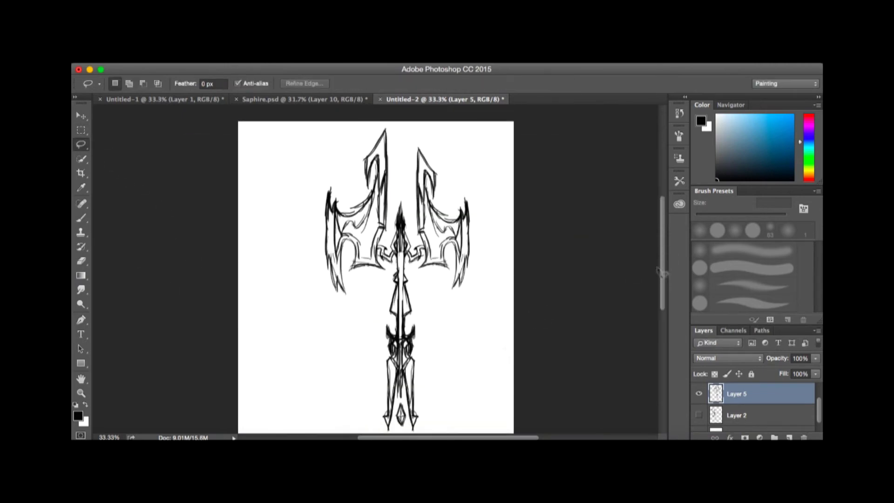
{"action": "key", "text": "b"}
{"action": "key", "text": "super+alt+z"}
{"action": "key", "text": "super+alt+z"}
{"action": "mouse_move", "coordinate": [381, 136]}
{"action": "left_mouse_down"}
{"action": "mouse_move", "coordinate": [398, 150]}
{"action": "mouse_move", "coordinate": [386, 242]}
{"action": "left_mouse_up"}
{"action": "left_click_drag", "start_coordinate": [387, 157], "coordinate": [387, 218]}
{"action": "left_click_drag", "start_coordinate": [413, 237], "coordinate": [427, 247]}
{"action": "left_click_drag", "start_coordinate": [414, 151], "coordinate": [414, 223]}
{"action": "left_click_drag", "start_coordinate": [414, 154], "coordinate": [430, 219]}
{"action": "left_click_drag", "start_coordinate": [389, 165], "coordinate": [389, 199]}
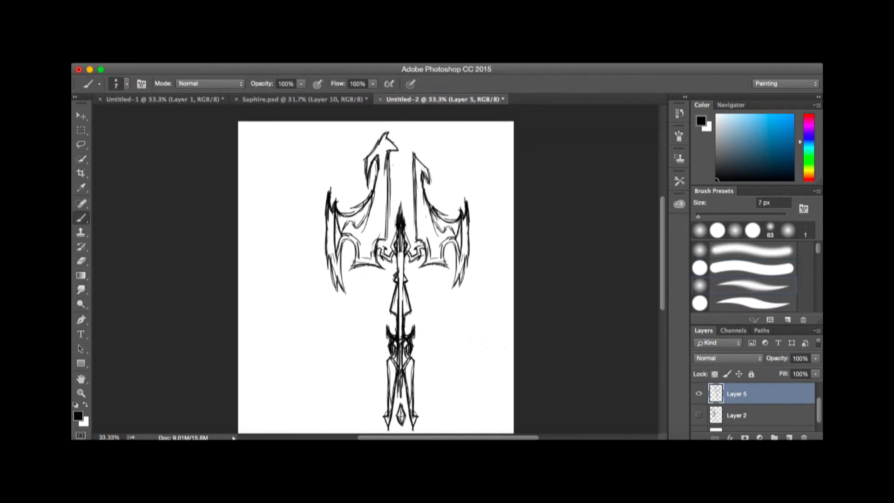
{"action": "left_click_drag", "start_coordinate": [413, 144], "coordinate": [415, 241]}
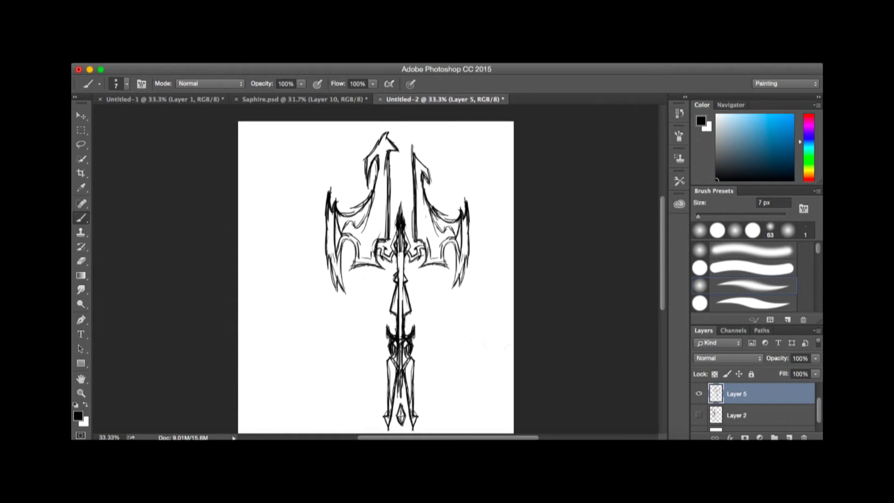
Step: Erase the left blade's upper spike and redraw it with a sharp barbed tip and a curved hook
{"action": "key", "text": "e"}
{"action": "left_click_drag", "start_coordinate": [385, 135], "coordinate": [396, 139]}
{"action": "key", "text": "b"}
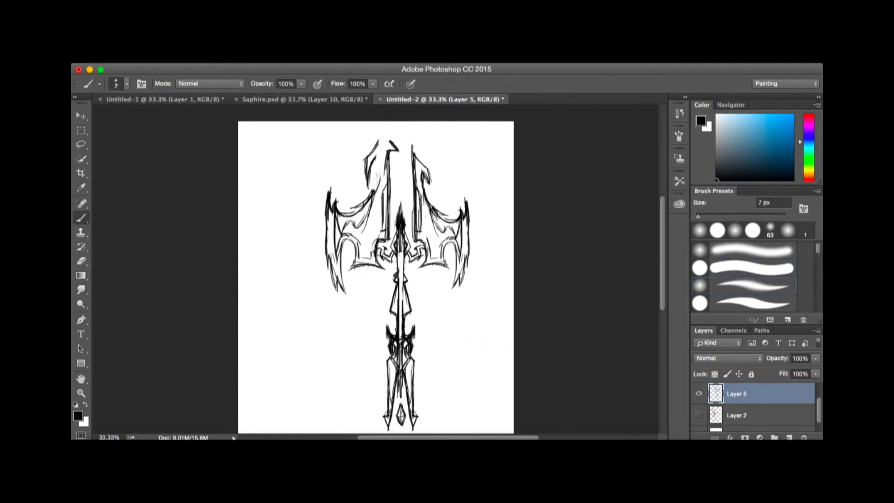
{"action": "mouse_move", "coordinate": [387, 150]}
{"action": "left_mouse_down"}
{"action": "mouse_move", "coordinate": [387, 186]}
{"action": "mouse_move", "coordinate": [390, 140]}
{"action": "left_mouse_up"}
{"action": "scroll", "coordinate": [665, 228], "scroll_direction": "down", "scroll_amount": 1}
{"action": "scroll", "coordinate": [665, 228], "scroll_direction": "up", "scroll_amount": 1}
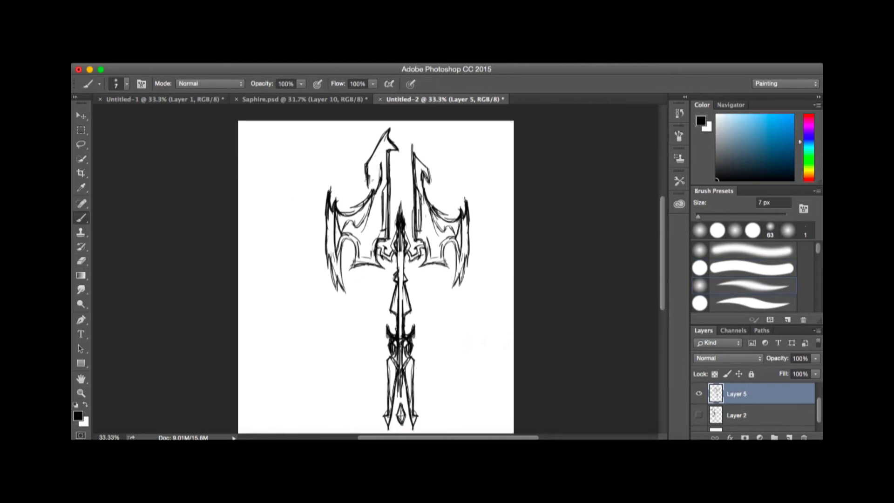
{"action": "key", "text": "e"}
{"action": "left_click_drag", "start_coordinate": [373, 182], "coordinate": [382, 142]}
{"action": "key", "text": "b"}
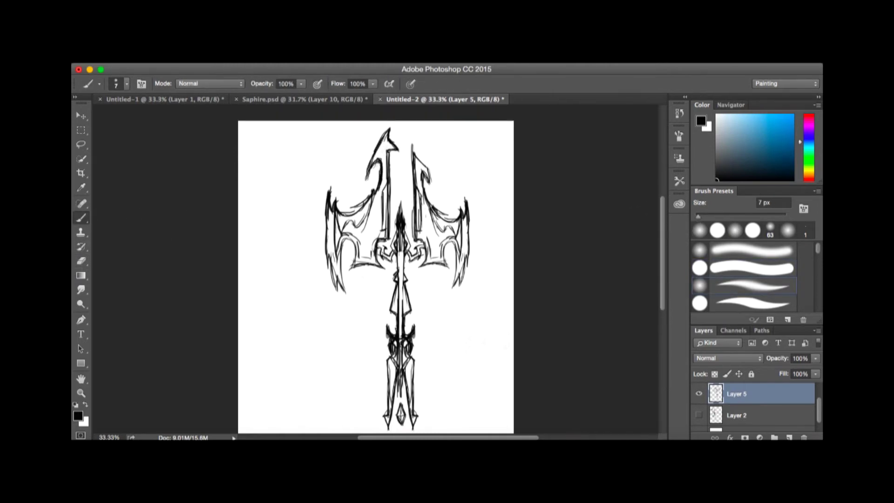
Step: Erase the weapon lines crossing the figure's face and torso, and move the weapon into her hand
{"action": "scroll", "coordinate": [664, 228], "scroll_direction": "down", "scroll_amount": 2}
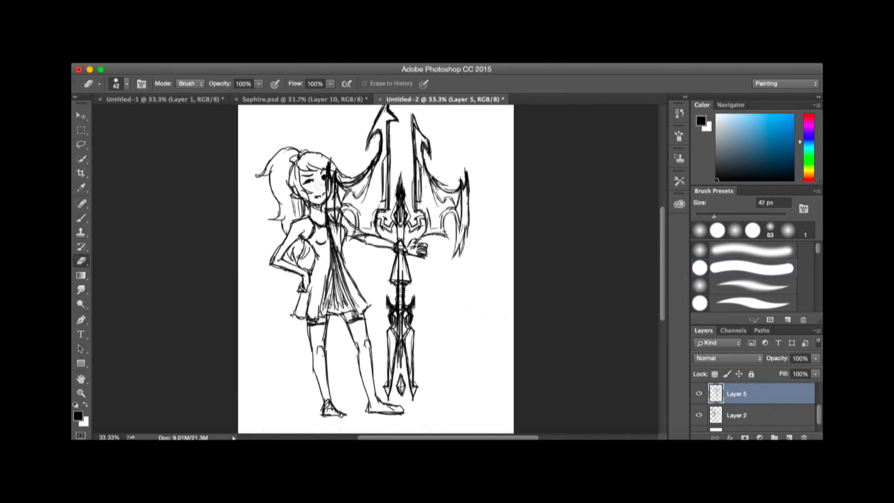
{"action": "mouse_move", "coordinate": [326, 163]}
{"action": "left_mouse_down"}
{"action": "mouse_move", "coordinate": [340, 261]}
{"action": "mouse_move", "coordinate": [342, 210]}
{"action": "mouse_move", "coordinate": [340, 260]}
{"action": "left_mouse_up"}
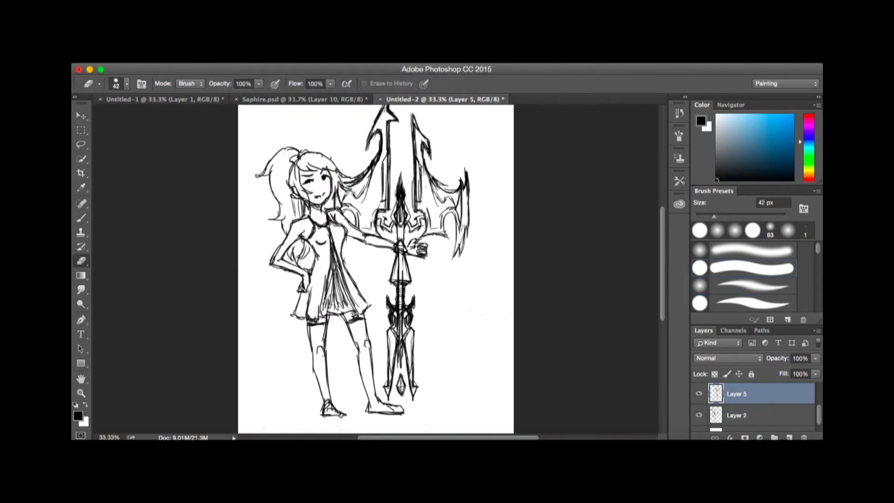
{"action": "key", "text": "ctrl+t"}
{"action": "mouse_move", "coordinate": [642, 394]}
{"action": "left_mouse_down"}
{"action": "mouse_move", "coordinate": [449, 179]}
{"action": "mouse_move", "coordinate": [465, 195]}
{"action": "left_mouse_up"}
{"action": "key", "text": "Return"}
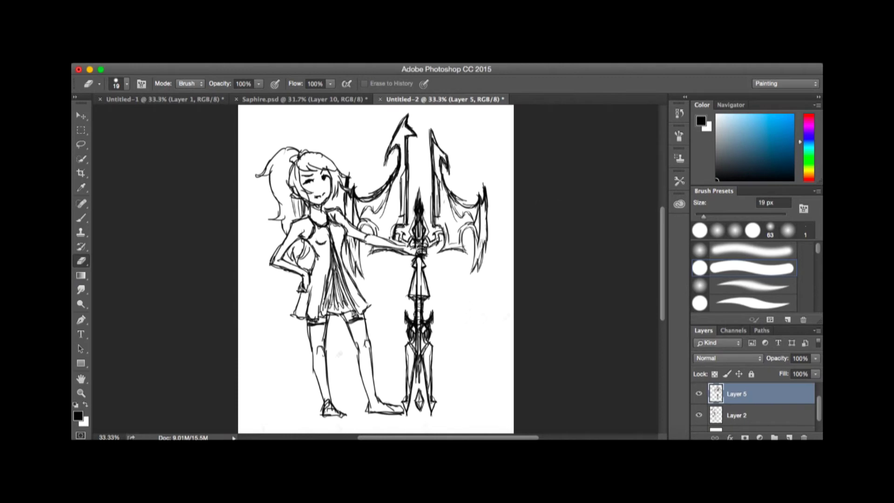
Step: Rough in the girl's hair color with broad brush strokes on a new layer beneath the line art
{"action": "left_click", "coordinate": [773, 153]}
{"action": "key", "text": "super+shift+alt+n"}
{"action": "key", "text": "b"}
{"action": "mouse_move", "coordinate": [298, 177]}
{"action": "left_mouse_down"}
{"action": "mouse_move", "coordinate": [302, 200]}
{"action": "mouse_move", "coordinate": [326, 161]}
{"action": "mouse_move", "coordinate": [349, 190]}
{"action": "left_mouse_up"}
{"action": "left_click_drag", "start_coordinate": [292, 186], "coordinate": [300, 219]}
{"action": "left_click_drag", "start_coordinate": [286, 163], "coordinate": [279, 223]}
{"action": "left_click", "coordinate": [760, 114]}
{"action": "mouse_move", "coordinate": [301, 161]}
{"action": "left_mouse_down"}
{"action": "mouse_move", "coordinate": [298, 195]}
{"action": "mouse_move", "coordinate": [277, 231]}
{"action": "mouse_move", "coordinate": [279, 223]}
{"action": "left_mouse_up"}
{"action": "mouse_move", "coordinate": [268, 153]}
{"action": "left_mouse_down"}
{"action": "mouse_move", "coordinate": [310, 154]}
{"action": "mouse_move", "coordinate": [342, 188]}
{"action": "left_mouse_up"}
Step: Flip the canvas, hide the hair color layer, and redraw the facial features in black with a smaller brush on Layer 2
{"action": "key", "text": "h"}
{"action": "key", "text": "super+comma"}
{"action": "key", "text": "alt+bracketright"}
{"action": "key", "text": "d"}
{"action": "key", "text": "bracketleft"}
{"action": "key", "text": "bracketleft"}
{"action": "key", "text": "bracketleft"}
{"action": "left_click_drag", "start_coordinate": [425, 176], "coordinate": [438, 200]}
{"action": "left_click_drag", "start_coordinate": [439, 179], "coordinate": [447, 186]}
{"action": "left_click_drag", "start_coordinate": [432, 194], "coordinate": [439, 196]}
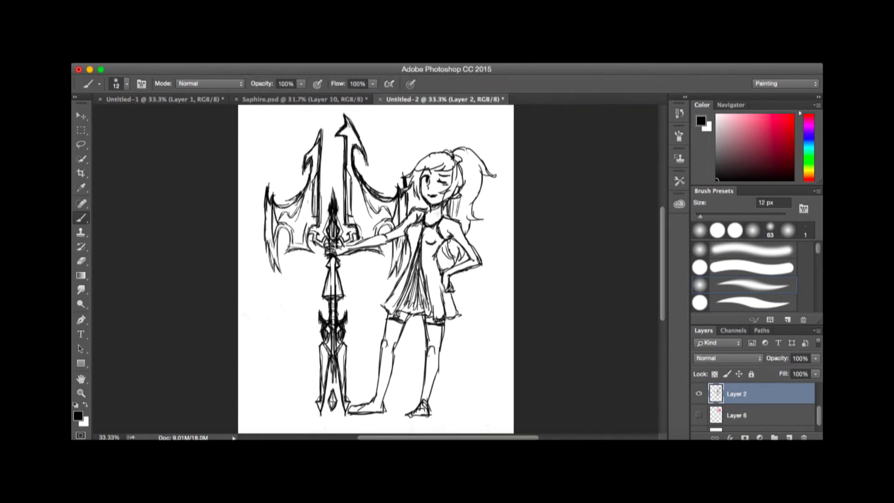
Step: Flip the canvas back, handwrite a short slogan beside the axe's lower shaft, and doodle a small cat-eared character beneath it
{"action": "key", "text": "h"}
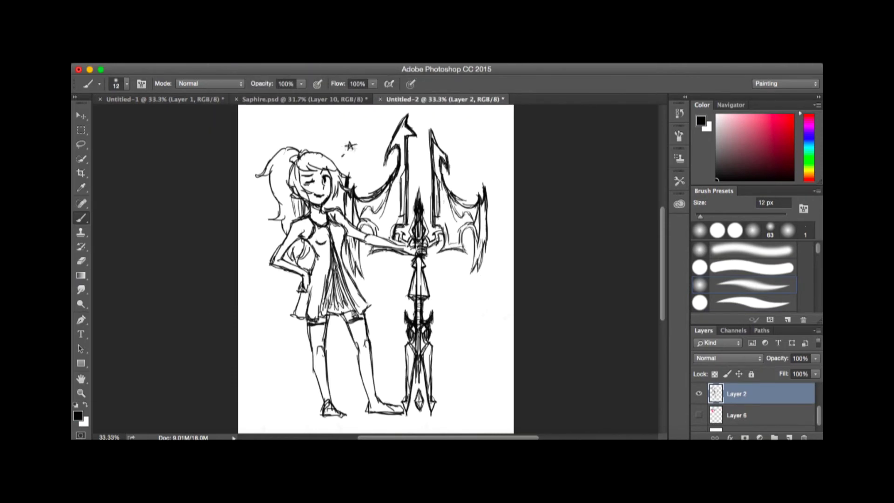
{"action": "mouse_move", "coordinate": [450, 354]}
{"action": "left_mouse_down"}
{"action": "mouse_move", "coordinate": [474, 368]}
{"action": "mouse_move", "coordinate": [498, 406]}
{"action": "mouse_move", "coordinate": [495, 376]}
{"action": "left_mouse_up"}
{"action": "scroll", "coordinate": [375, 269], "scroll_direction": "down", "scroll_amount": 3}
{"action": "mouse_move", "coordinate": [475, 364]}
{"action": "left_mouse_down"}
{"action": "mouse_move", "coordinate": [484, 358]}
{"action": "mouse_move", "coordinate": [464, 406]}
{"action": "left_mouse_up"}
{"action": "left_click_drag", "start_coordinate": [490, 382], "coordinate": [496, 416]}
{"action": "scroll", "coordinate": [375, 270], "scroll_direction": "up", "scroll_amount": 1}
Step: Redraw the outlines of the girl's legs and shoes and erase the stray lines
{"action": "scroll", "coordinate": [375, 269], "scroll_direction": "down", "scroll_amount": 3}
{"action": "mouse_move", "coordinate": [328, 298]}
{"action": "left_mouse_down"}
{"action": "mouse_move", "coordinate": [344, 322]}
{"action": "mouse_move", "coordinate": [354, 407]}
{"action": "left_mouse_up"}
{"action": "scroll", "coordinate": [376, 270], "scroll_direction": "up", "scroll_amount": 3}
{"action": "mouse_move", "coordinate": [308, 317]}
{"action": "left_mouse_down"}
{"action": "mouse_move", "coordinate": [314, 397]}
{"action": "mouse_move", "coordinate": [329, 370]}
{"action": "left_mouse_up"}
{"action": "key", "text": "e"}
{"action": "left_click_drag", "start_coordinate": [362, 364], "coordinate": [365, 393]}
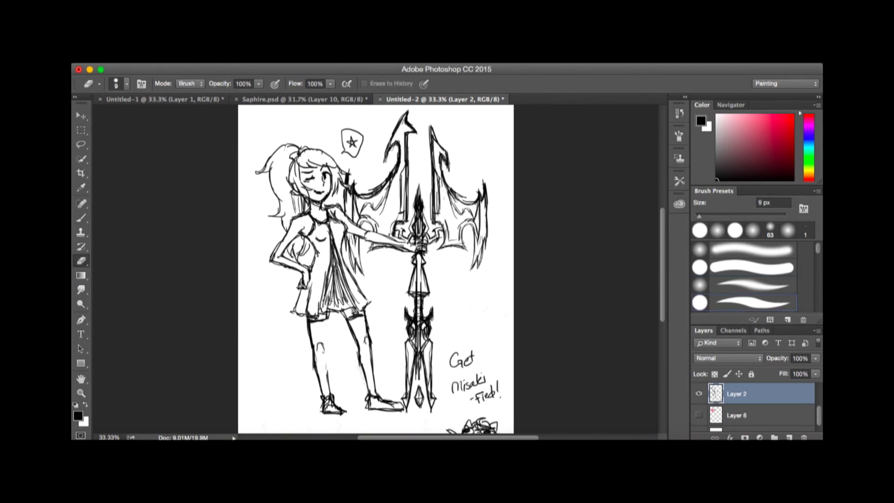
Step: Flip the canvas, switch to Chrome, search for color codes, and look up hex FDAAAA on the HTML Color Codes site
{"action": "key", "text": "b"}
{"action": "key", "text": "ctrl+shift+h"}
{"action": "scroll", "coordinate": [375, 269], "scroll_direction": "up", "scroll_amount": 1}
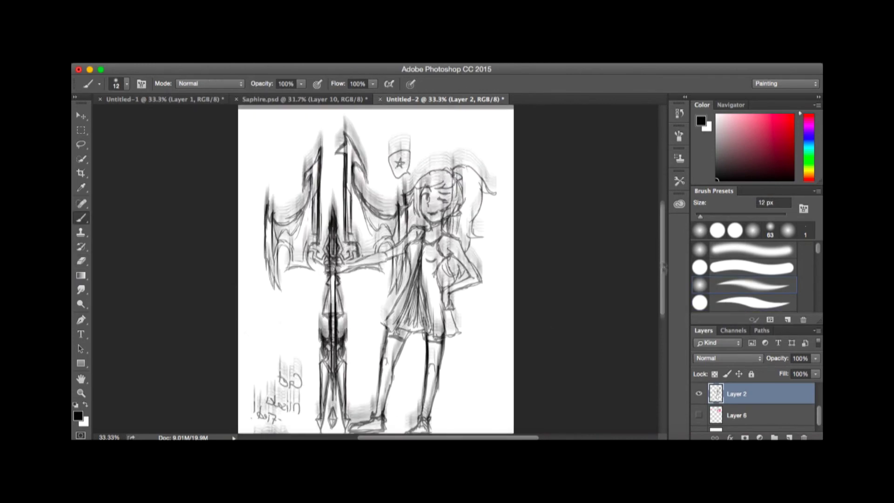
{"action": "key", "text": "super+Tab"}
{"action": "type", "text": "color codes"}
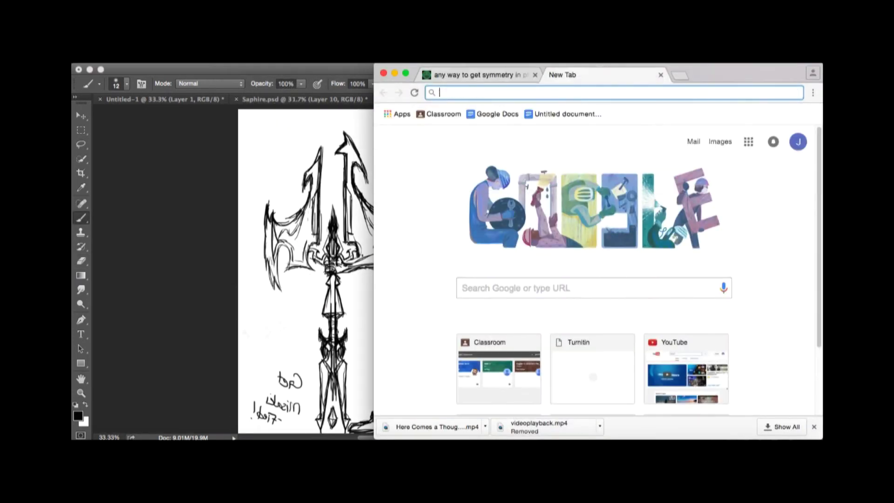
{"action": "key", "text": "Return"}
{"action": "left_click", "coordinate": [509, 395]}
{"action": "left_click", "coordinate": [647, 213]}
{"action": "type", "text": "FDAAAA"}
{"action": "scroll", "coordinate": [512, 280], "scroll_direction": "down", "scroll_amount": 5}
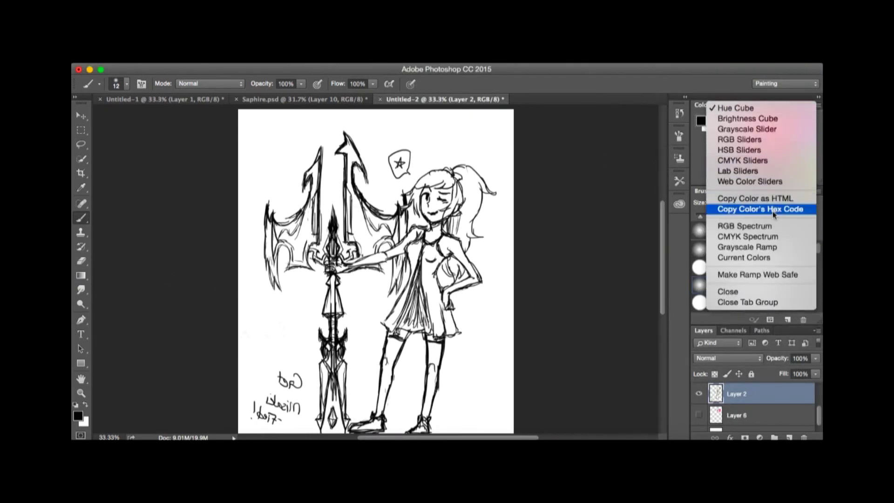
Step: Using RGB sliders, paint the hair pink at 253, 170, 170 on Layer 6 and color the hair bow red
{"action": "left_click", "coordinate": [773, 138]}
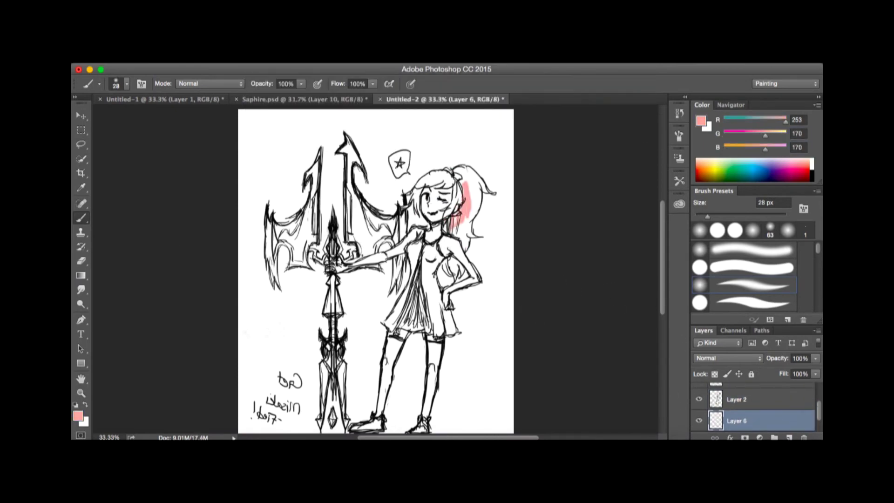
{"action": "mouse_move", "coordinate": [408, 204]}
{"action": "left_mouse_down"}
{"action": "mouse_move", "coordinate": [450, 173]}
{"action": "mouse_move", "coordinate": [473, 170]}
{"action": "mouse_move", "coordinate": [474, 210]}
{"action": "left_mouse_up"}
{"action": "left_click", "coordinate": [698, 160]}
{"action": "left_click", "coordinate": [458, 176]}
{"action": "left_click", "coordinate": [444, 170], "text": "alt"}
Step: Look up hex 78DBFB in Chrome and paint the dress's bodice and skirt blue
{"action": "key", "text": "super+Tab"}
{"action": "type", "text": "78DBFB"}
{"action": "key", "text": "super+Tab"}
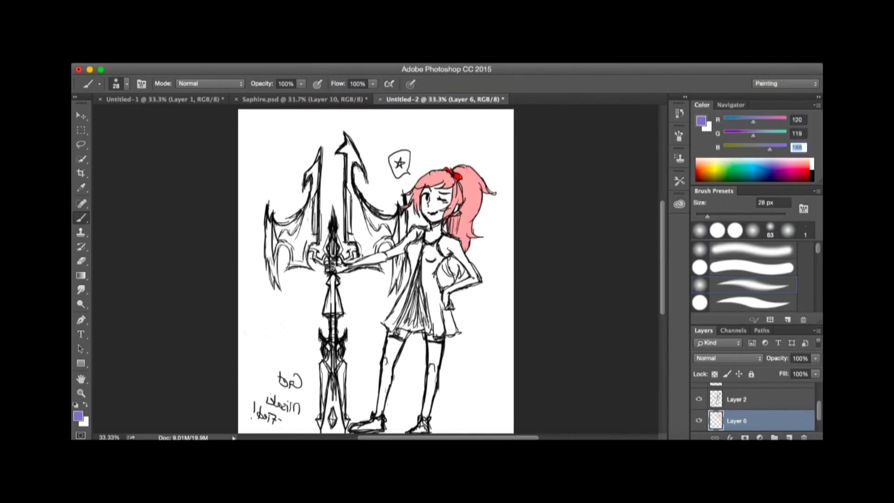
{"action": "key", "text": "super+Tab"}
{"action": "key", "text": "super+Tab"}
{"action": "mouse_move", "coordinate": [435, 255]}
{"action": "left_mouse_down"}
{"action": "mouse_move", "coordinate": [447, 332]}
{"action": "mouse_move", "coordinate": [387, 325]}
{"action": "left_mouse_up"}
{"action": "mouse_move", "coordinate": [410, 244]}
{"action": "left_mouse_down"}
{"action": "mouse_move", "coordinate": [424, 275]}
{"action": "mouse_move", "coordinate": [440, 274]}
{"action": "left_mouse_up"}
Step: Look up hex FFE0BD in Chrome and set the brush color to RGB 255, 224, 189
{"action": "key", "text": "super+Tab"}
{"action": "type", "text": "FFE0BD"}
{"action": "key", "text": "super+Tab"}
{"action": "key", "text": "super+Tab"}
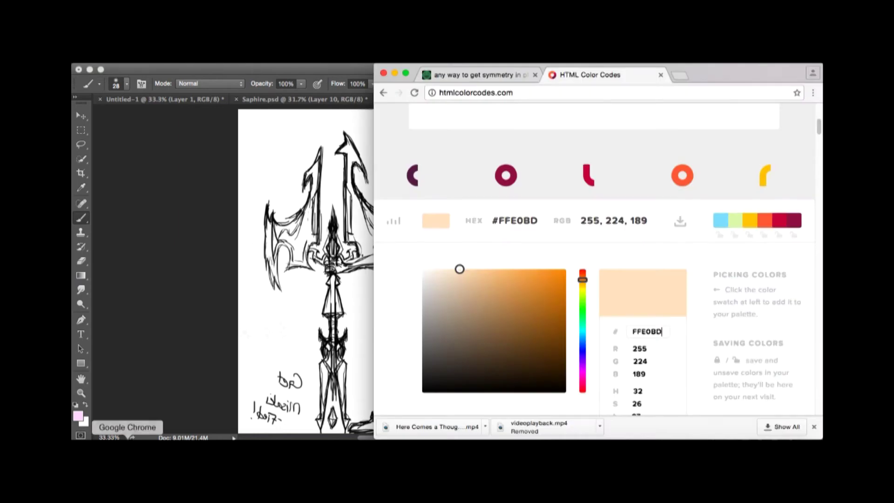
{"action": "key", "text": "super+Tab"}
{"action": "key", "text": "Tab"}
{"action": "type", "text": "189"}
{"action": "key", "text": "Return"}
Step: Paint the girl's neck, shoulders and both arms in the peach skin tone, enlarging the brush for the outstretched arm
{"action": "left_click_drag", "start_coordinate": [424, 205], "coordinate": [470, 275]}
{"action": "key", "text": "bracketright"}
{"action": "key", "text": "bracketright"}
{"action": "left_click_drag", "start_coordinate": [402, 247], "coordinate": [345, 268]}
Step: Choose a very dark gray and fill in the girl's thigh-high stockings
{"action": "scroll", "coordinate": [375, 269], "scroll_direction": "down", "scroll_amount": 2}
{"action": "left_click", "coordinate": [414, 237], "text": "alt"}
{"action": "left_click", "coordinate": [717, 166]}
{"action": "left_click_drag", "start_coordinate": [393, 298], "coordinate": [380, 372]}
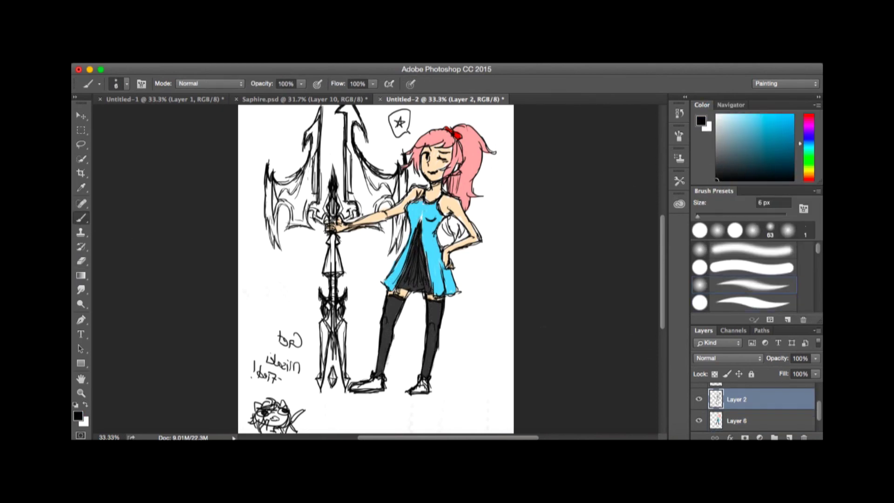
Step: Shade the neck, shoulders and arms in light purple on a new layer beneath the line art
{"action": "key", "text": "i"}
{"action": "left_click", "coordinate": [436, 185]}
{"action": "key", "text": "b"}
{"action": "key", "text": "super+shift+alt+n"}
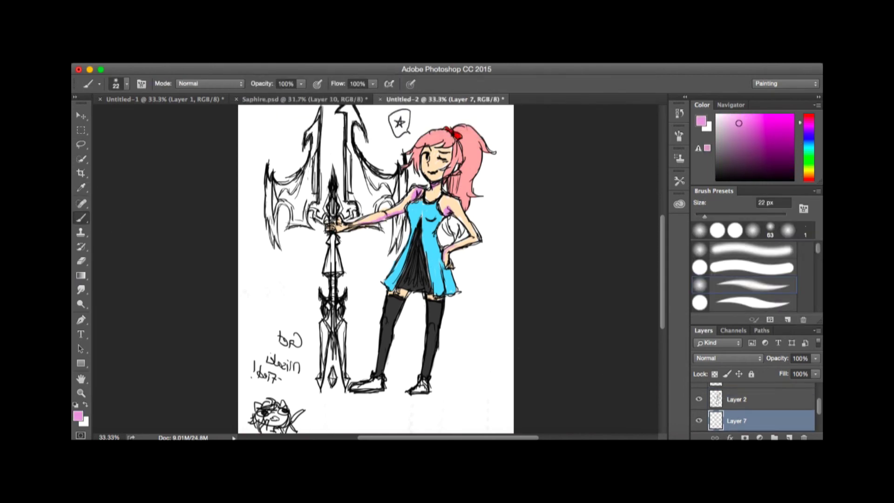
Step: Shade the dress in a darker blue with a 51 px brush and change the skin shading to tan
{"action": "left_click", "coordinate": [426, 219]}
{"action": "key", "text": "b"}
{"action": "key", "text": "super+z"}
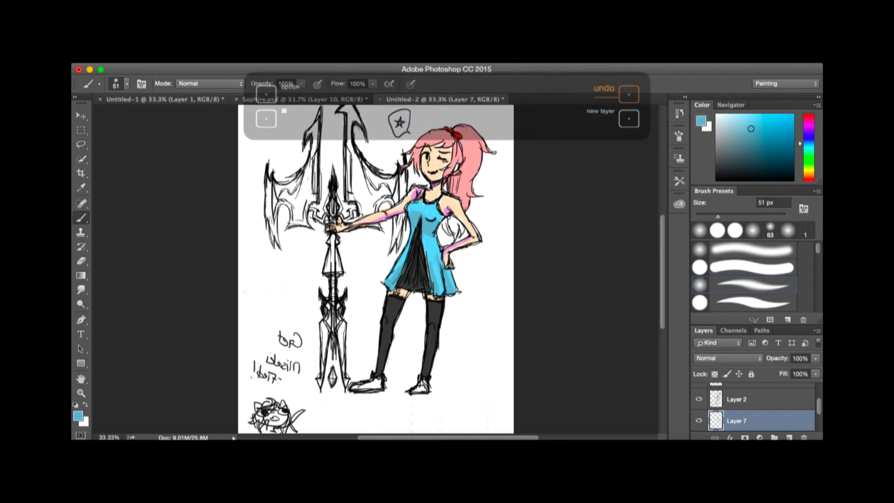
{"action": "left_click", "coordinate": [455, 214], "text": "alt"}
{"action": "key", "text": "super+z"}
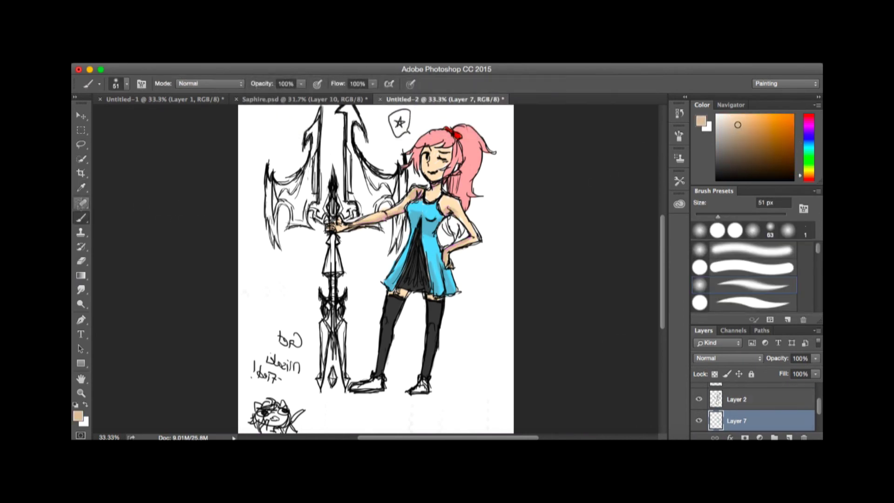
Step: Shade the stockings in dark tones with a 37 px soft brush and sample a tan skin tone from the face
{"action": "key", "text": "d"}
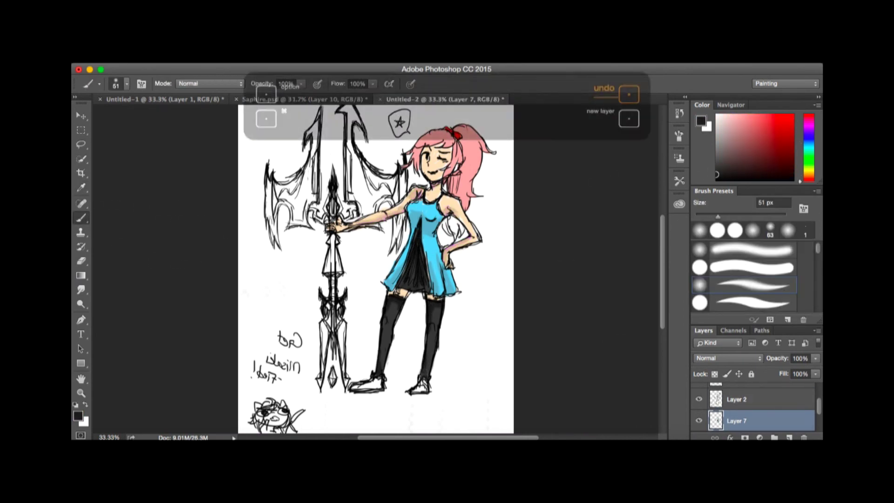
{"action": "key", "text": "comma"}
{"action": "key", "text": "comma"}
{"action": "left_click", "coordinate": [438, 357], "text": "alt"}
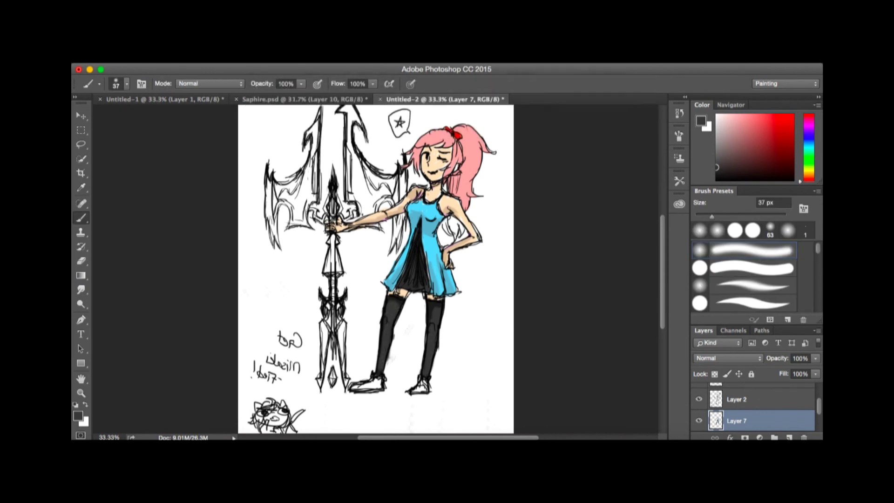
{"action": "left_click", "coordinate": [445, 159], "text": "alt"}
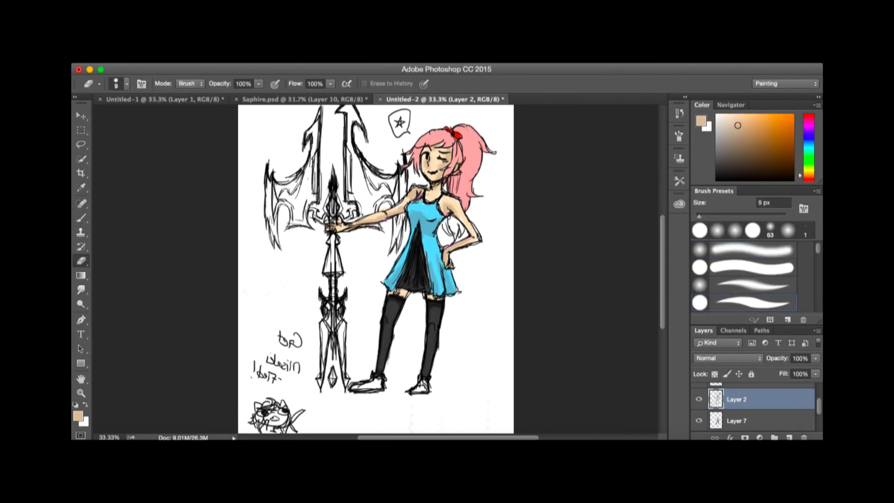
Step: Flip the canvas back and doodle a small smiling ghost with black marks beside it in the page's lower-left corner
{"action": "key", "text": "b"}
{"action": "key", "text": "ctrl+shift+h"}
{"action": "scroll", "coordinate": [375, 269], "scroll_direction": "down", "scroll_amount": 2}
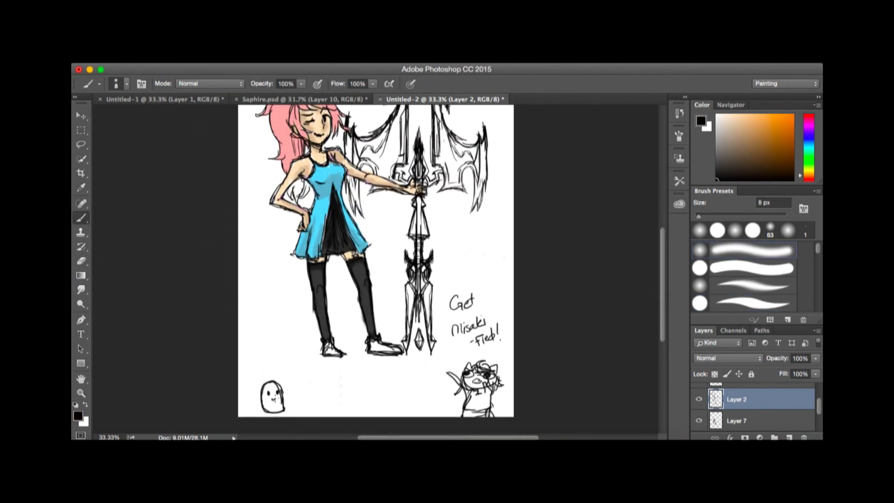
{"action": "mouse_move", "coordinate": [303, 396]}
{"action": "left_mouse_down"}
{"action": "mouse_move", "coordinate": [339, 385]}
{"action": "mouse_move", "coordinate": [316, 389]}
{"action": "left_mouse_up"}
{"action": "key", "text": "ctrl+alt+z"}
{"action": "left_click_drag", "start_coordinate": [328, 389], "coordinate": [326, 398]}
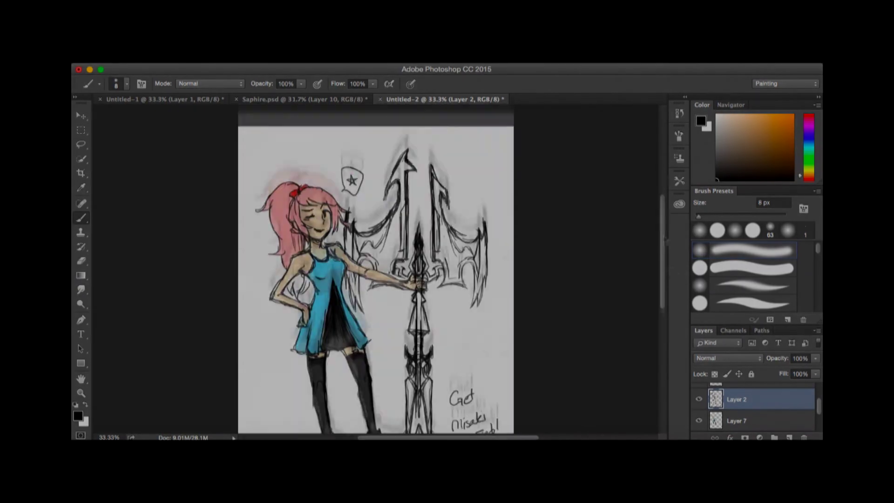